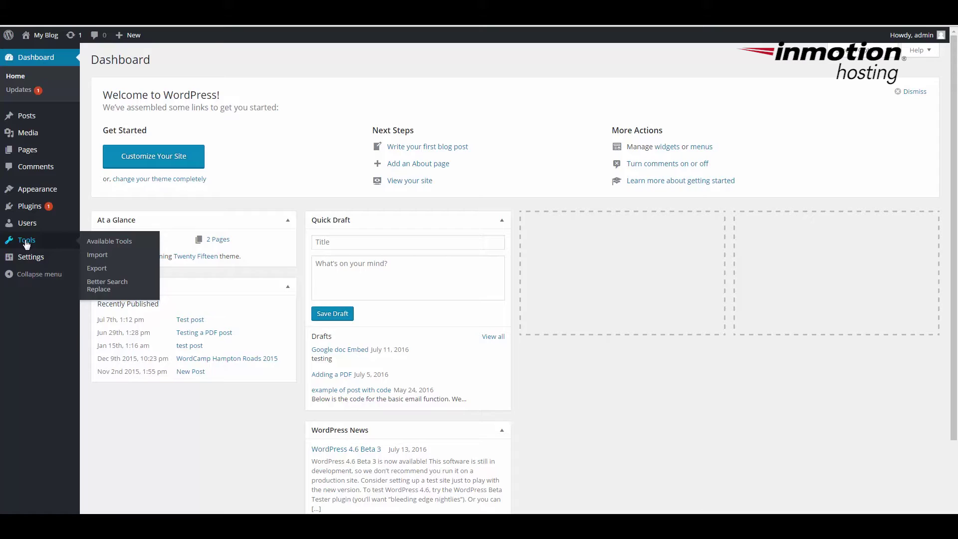
Step: Open Tools > Export and choose Posts to reveal its category, author, date and status filters
left_click(97, 269)
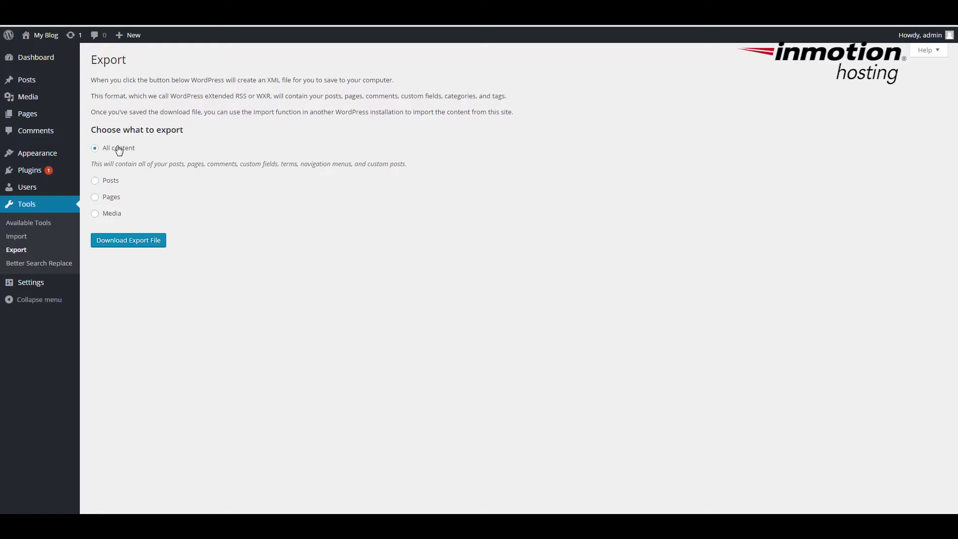
left_click(96, 186)
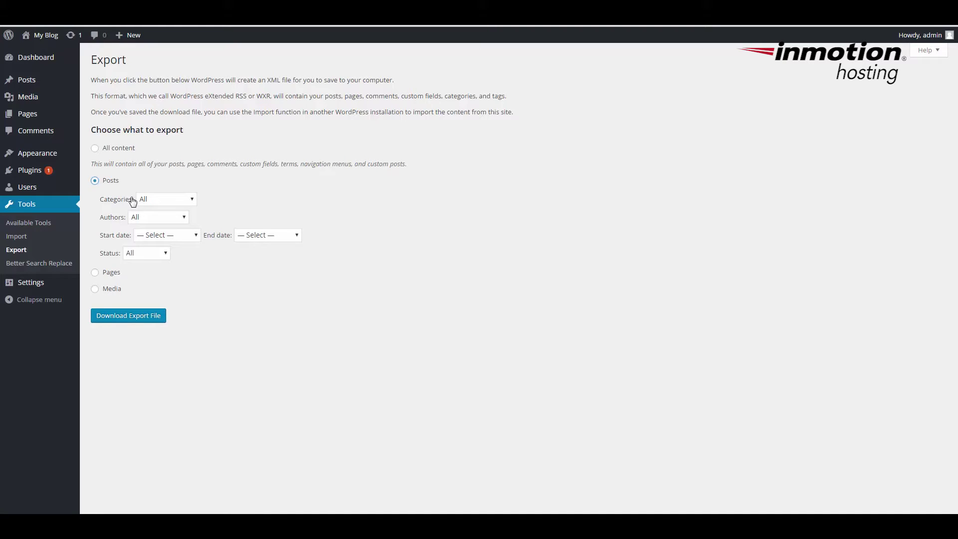
Step: Check the Categories, Start date and Status dropdowns, leaving them at defaults, then choose Pages
left_click(192, 199)
left_click(193, 210)
left_click(196, 236)
left_click(402, 227)
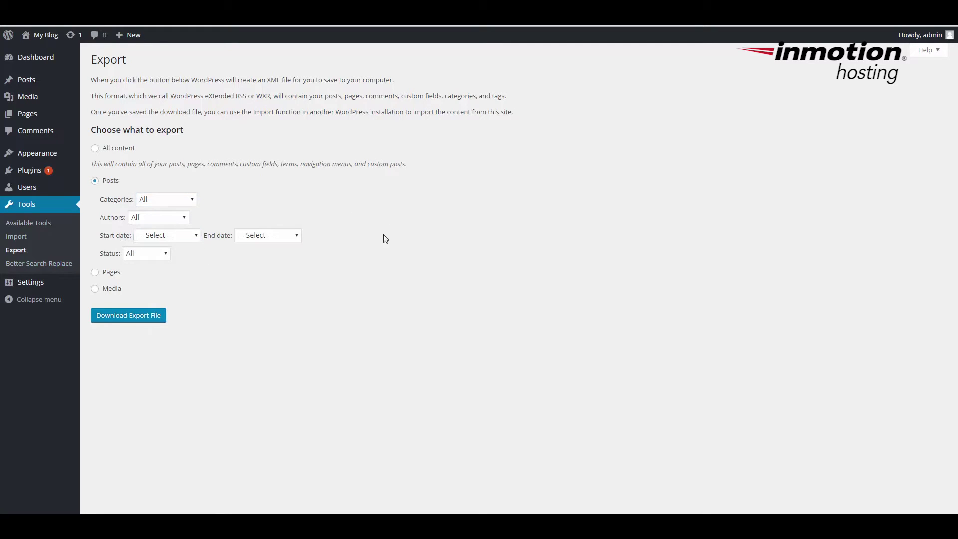
left_click(166, 257)
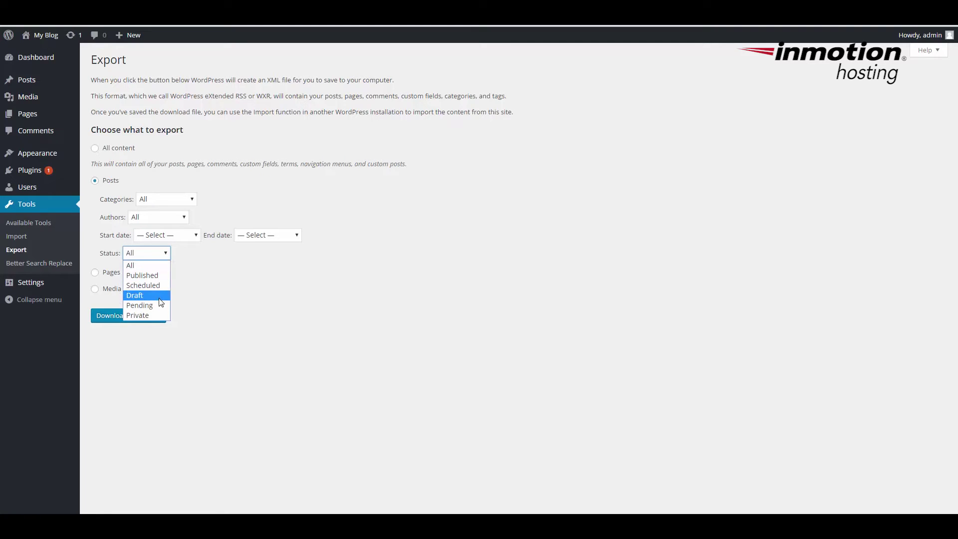
left_click(254, 262)
left_click(111, 272)
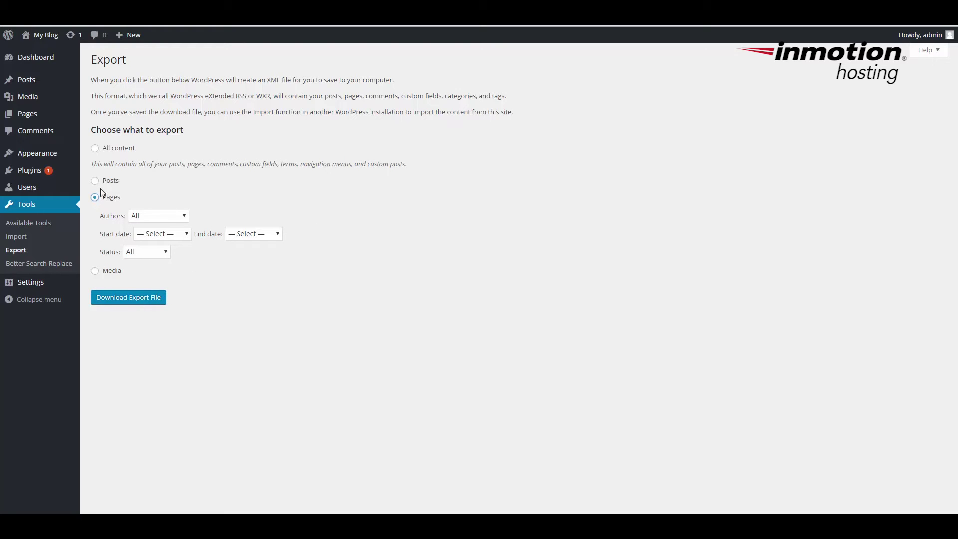
Step: Choose Media to export only media, leaving just start and end date filters
left_click(104, 272)
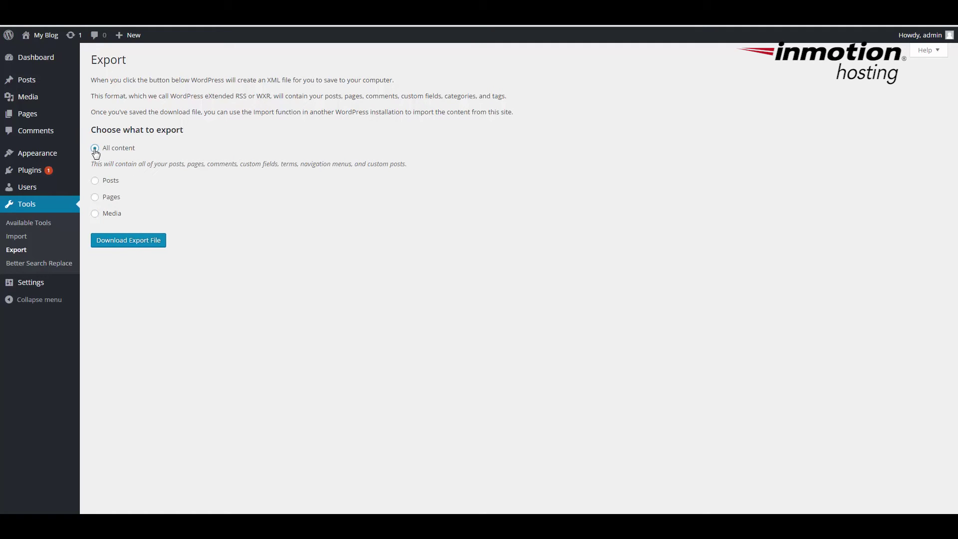
Step: Download the export file of all site content
left_click(129, 241)
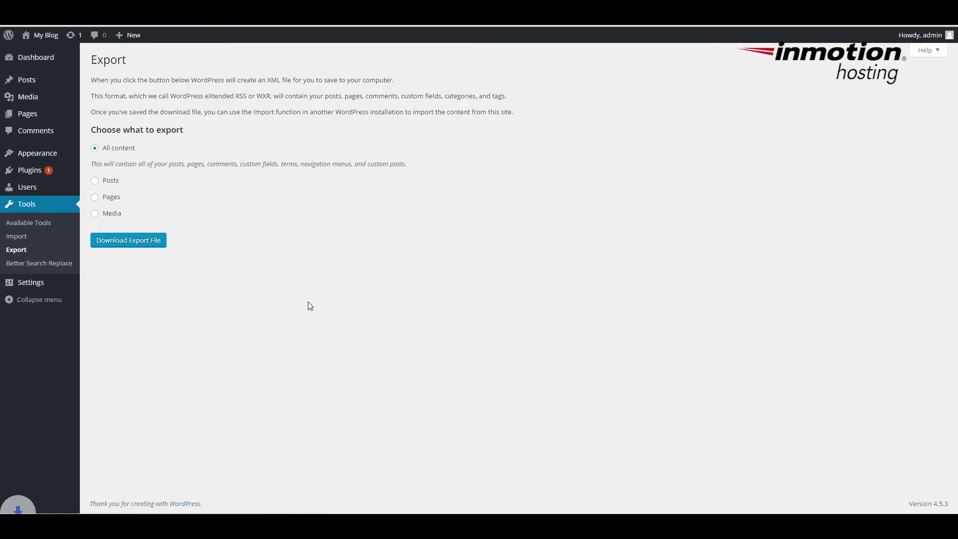